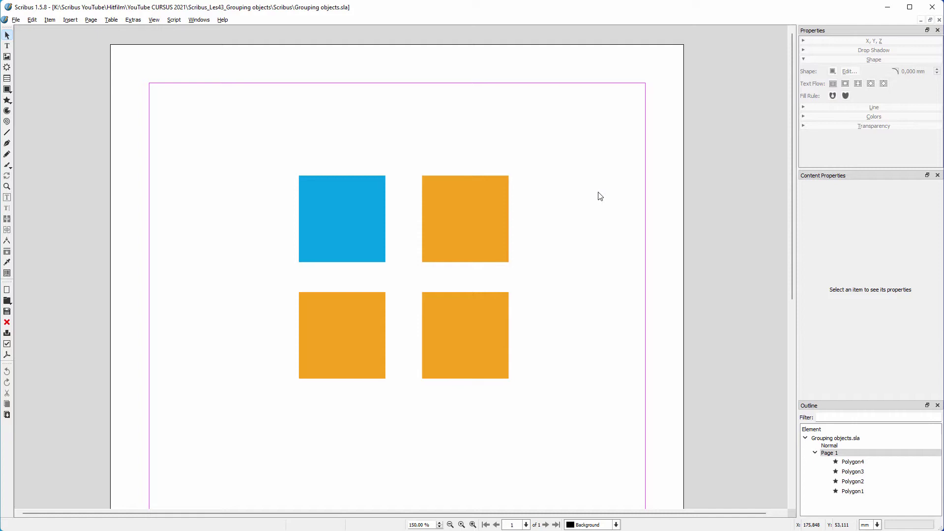
# Marquee-select the four squares and group them into Group1.
pyautogui.moveTo(277, 151); pyautogui.dragTo(555, 434)
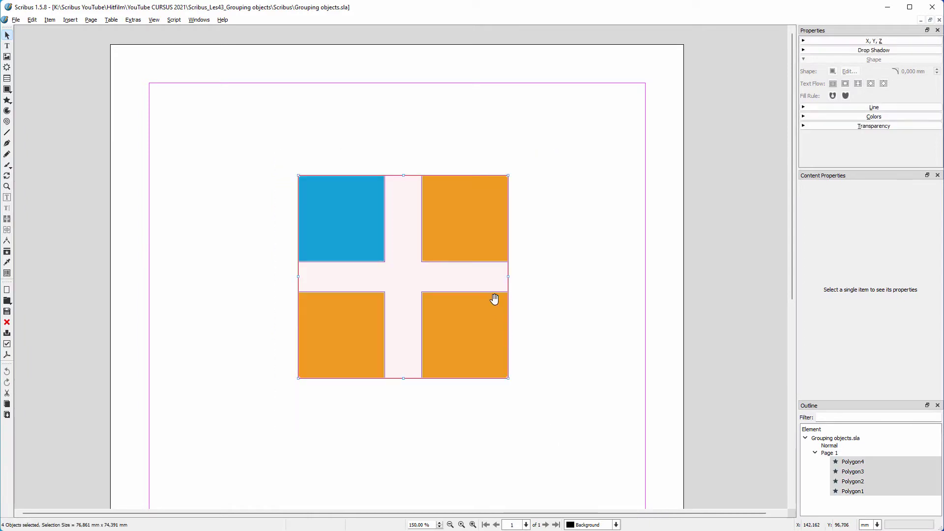
pyautogui.rightClick(467, 231)
pyautogui.click(508, 254)
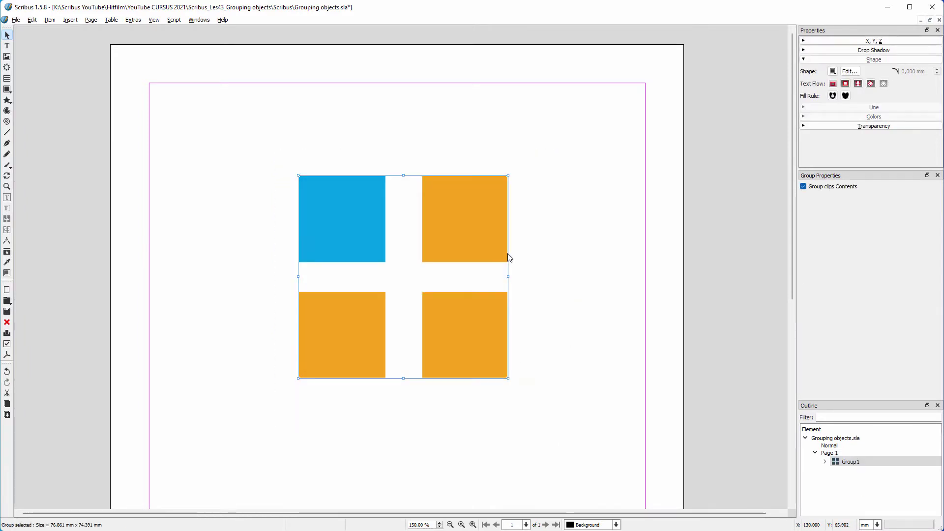
# Move Group1 up and left, enlarge it to 112.547 × 109.008 mm, and try rotating it.
pyautogui.click(536, 258)
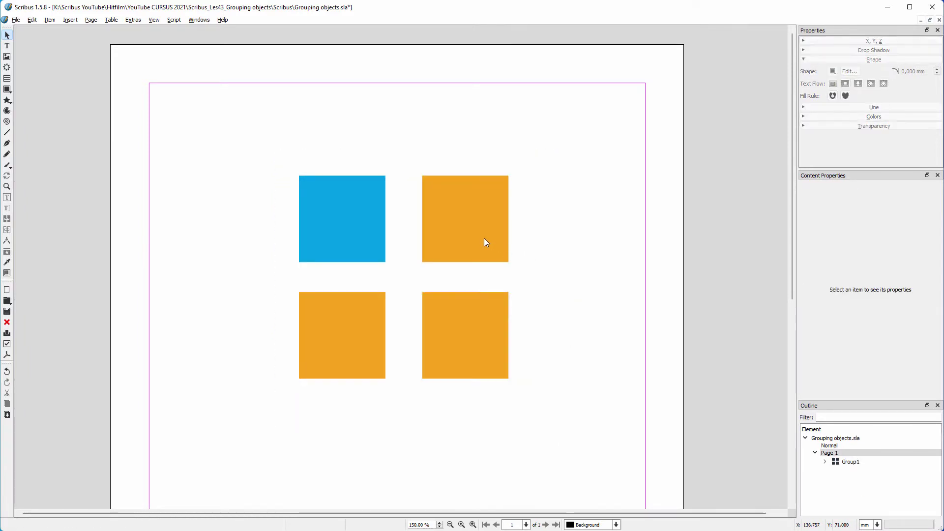
pyautogui.moveTo(485, 242); pyautogui.dragTo(390, 279)
pyautogui.moveTo(430, 232); pyautogui.dragTo(523, 158)
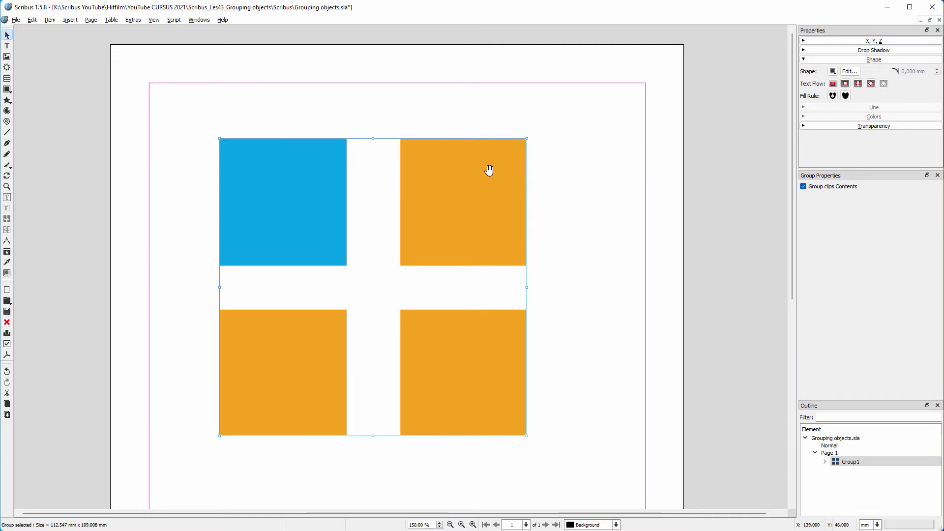
pyautogui.click(7, 176)
pyautogui.moveTo(529, 125); pyautogui.dragTo(581, 203)
# Undo the rotation, then ungroup Group1 after expanding it in the Outline.
pyautogui.hotkey('ctrl', 'z')
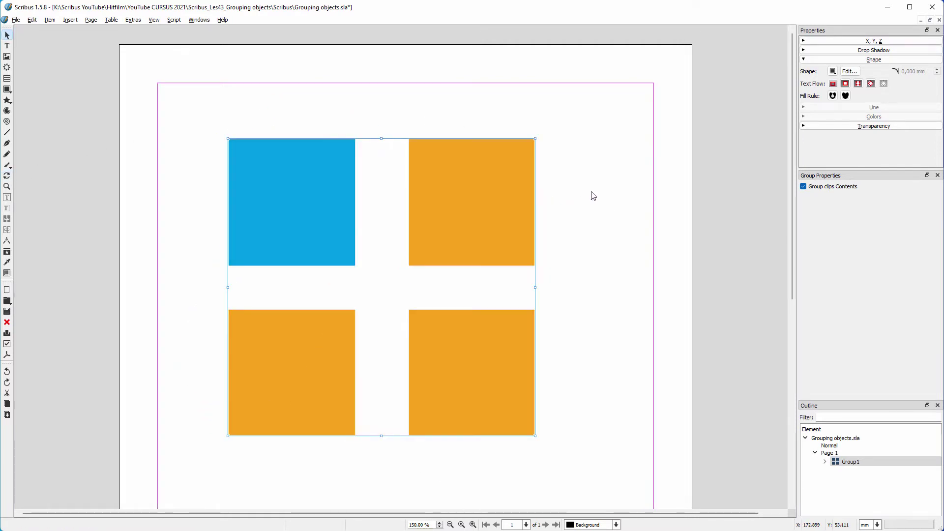
pyautogui.click(839, 463)
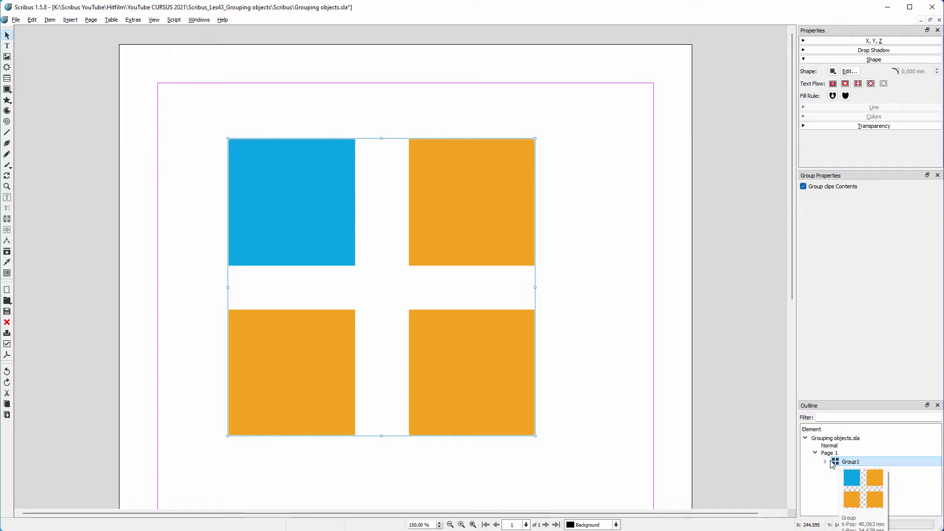
pyautogui.click(825, 462)
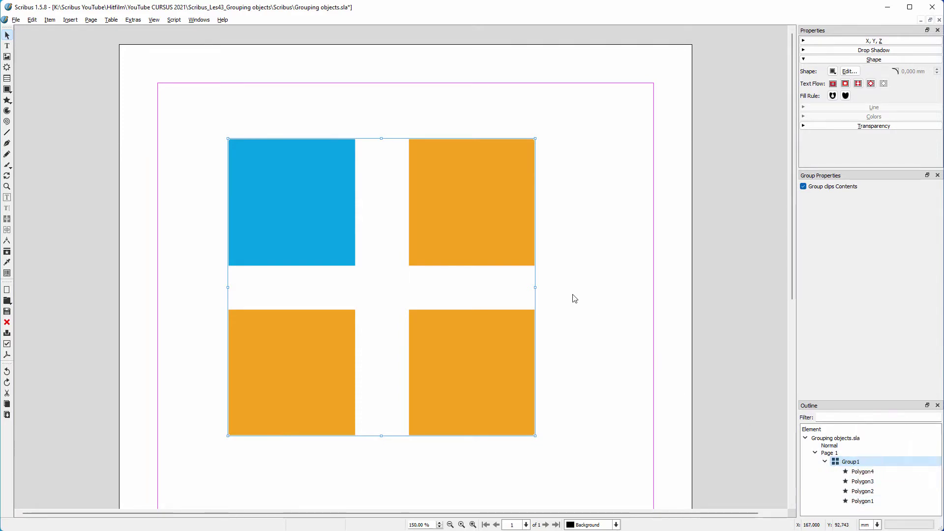
pyautogui.rightClick(474, 206)
pyautogui.click(509, 273)
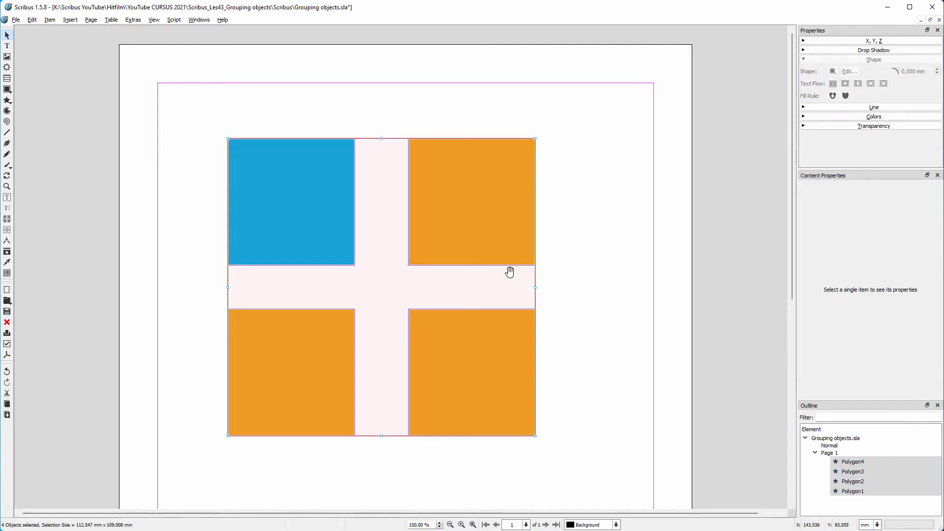
# Test-move the blue square and undo it, then regroup all four squares as Group2.
pyautogui.click(207, 203)
pyautogui.moveTo(291, 226); pyautogui.dragTo(264, 202)
pyautogui.hotkey('ctrl', 'z')
pyautogui.moveTo(210, 125); pyautogui.dragTo(576, 483)
pyautogui.rightClick(491, 231)
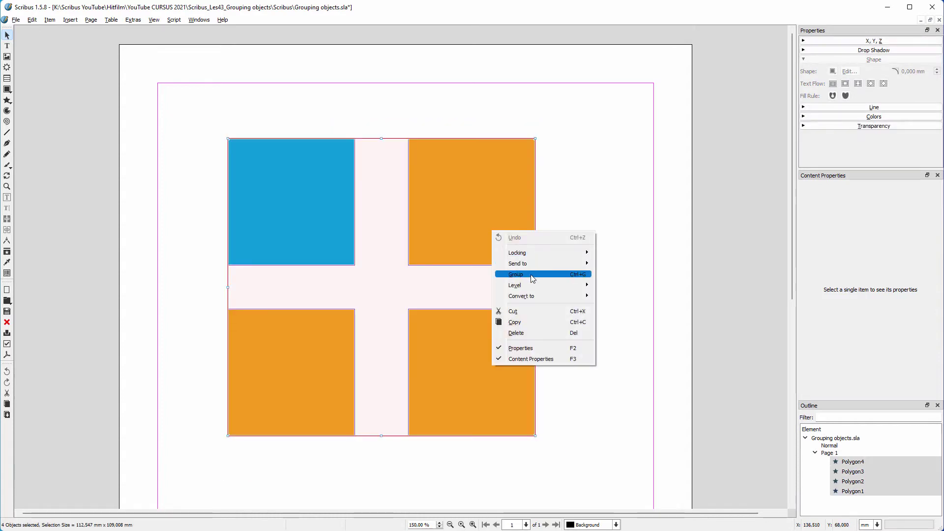
pyautogui.click(532, 276)
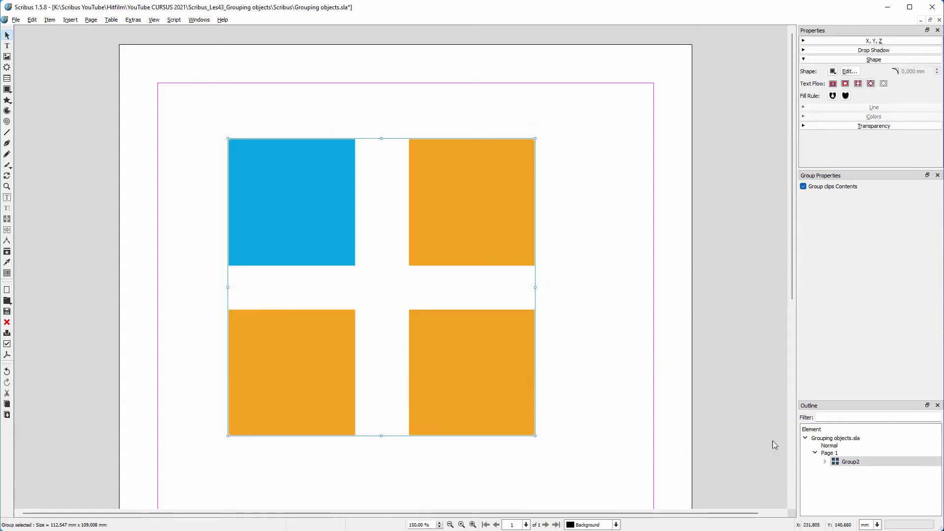
# Select the blue square inside Group2 from the Outline, then reposition and enlarge it.
pyautogui.click(824, 462)
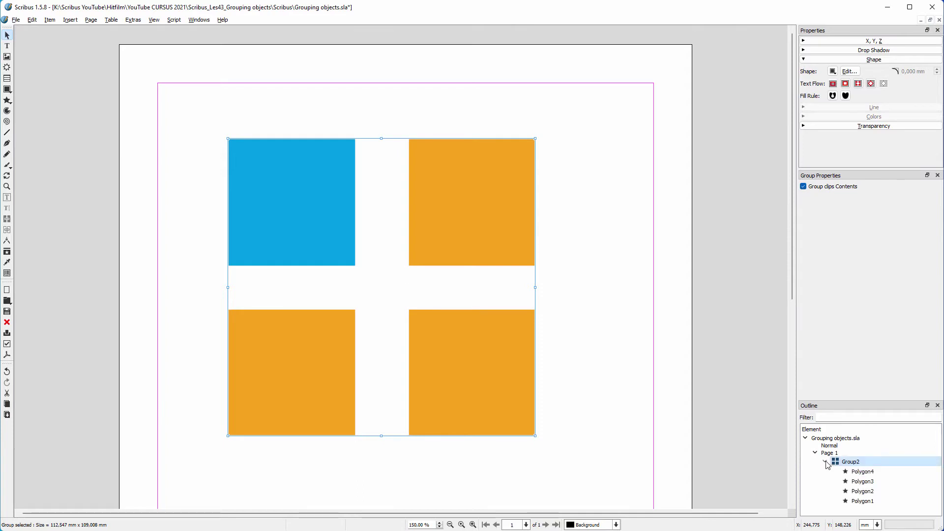
pyautogui.click(861, 473)
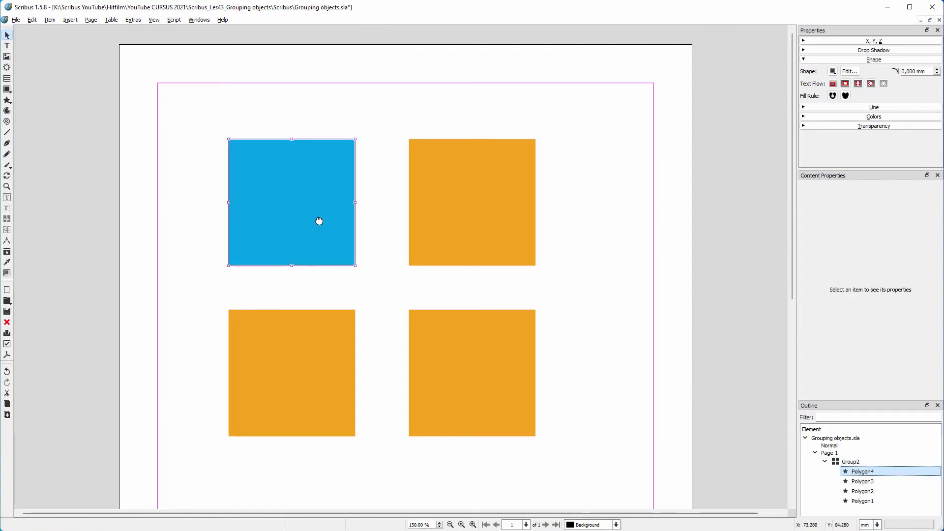
pyautogui.moveTo(330, 225); pyautogui.dragTo(369, 263)
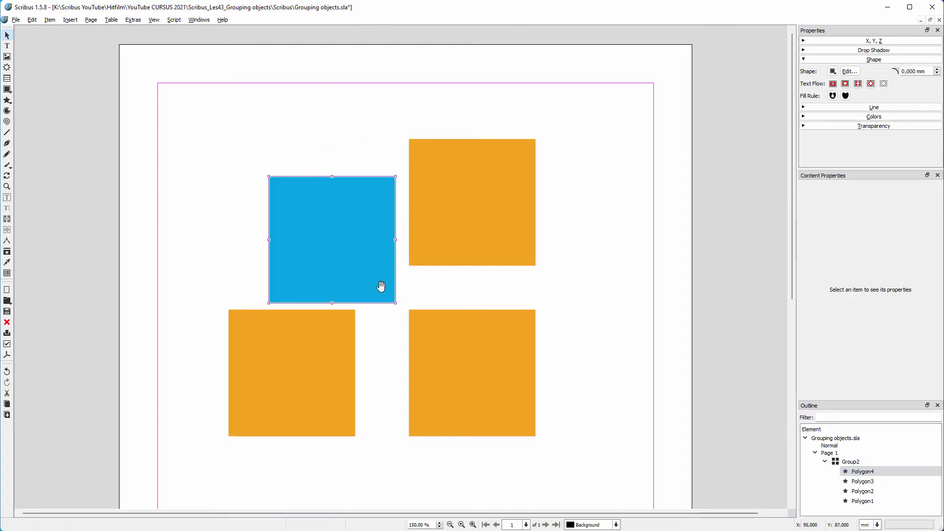
pyautogui.moveTo(396, 303); pyautogui.dragTo(464, 371)
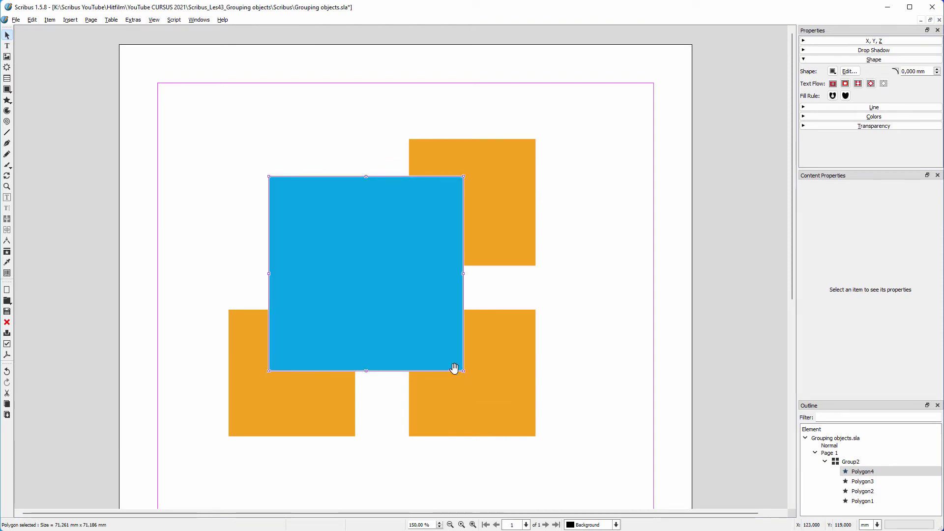
# Turn the blue square into a circle using Default Shapes and move it toward the upper left.
pyautogui.click(831, 73)
pyautogui.moveTo(865, 83)
pyautogui.click(902, 213)
pyautogui.moveTo(411, 289); pyautogui.dragTo(314, 211)
# Turn off Group Clips Contents for Group2 and reselect the whole group.
pyautogui.click(560, 246)
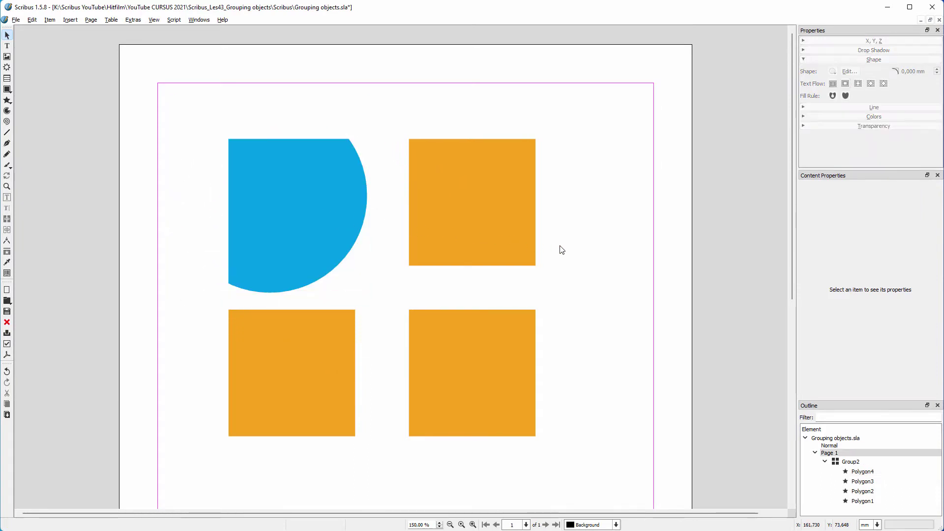
pyautogui.click(526, 237)
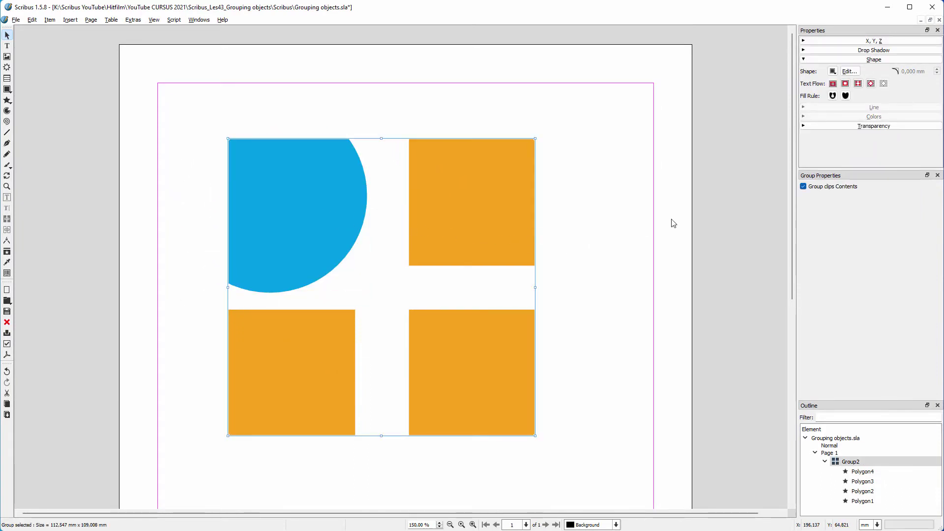
pyautogui.click(803, 187)
pyautogui.click(590, 223)
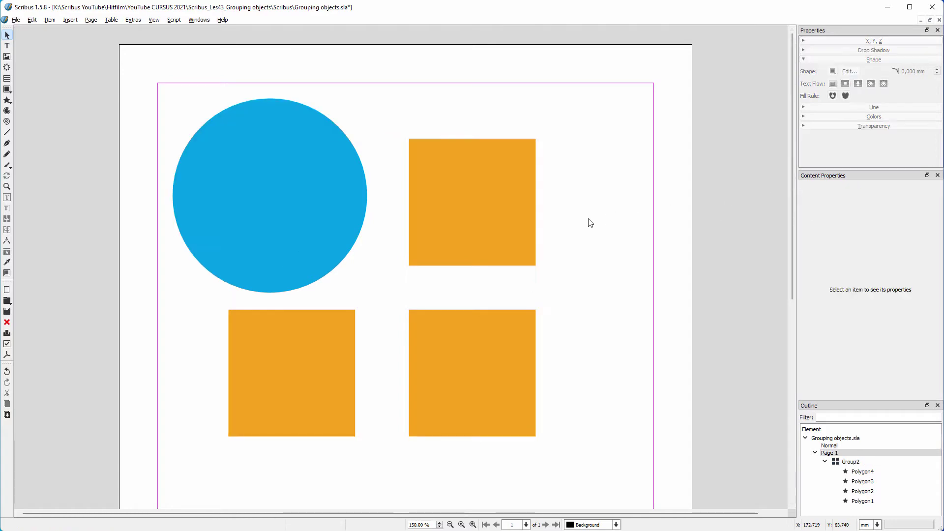
pyautogui.click(513, 223)
# Delete Group2, then draw a circle near the page centre filled with Yellow.
pyautogui.press('Delete')
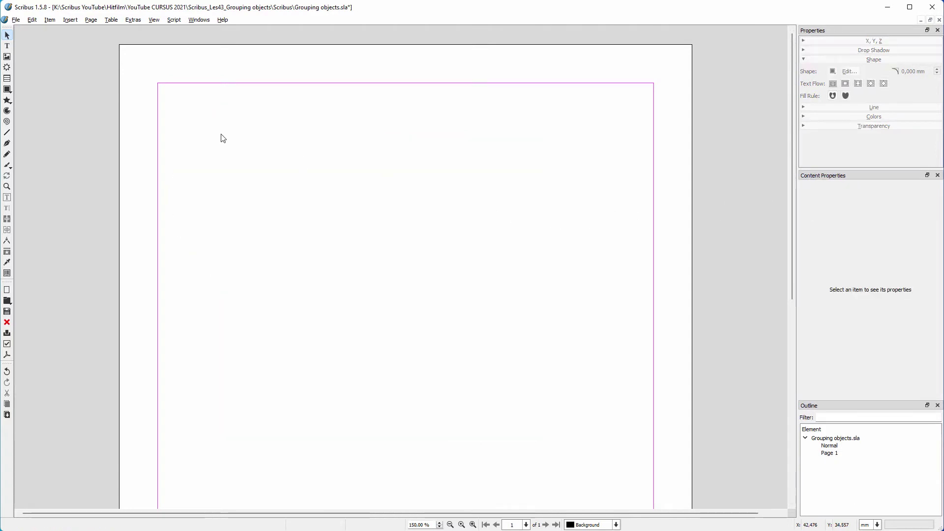
pyautogui.click(9, 94)
pyautogui.moveTo(54, 89)
pyautogui.click(95, 99)
pyautogui.moveTo(306, 160); pyautogui.dragTo(512, 365)
pyautogui.click(831, 116)
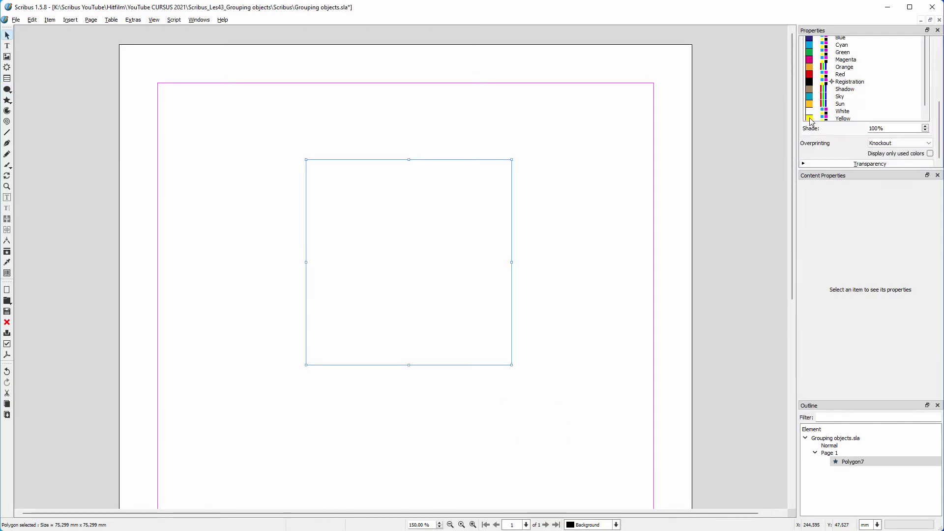
pyautogui.click(812, 119)
# Add a text frame over the circle reading 'Special offer up to 50% off', centred at 32 pt.
pyautogui.press('t')
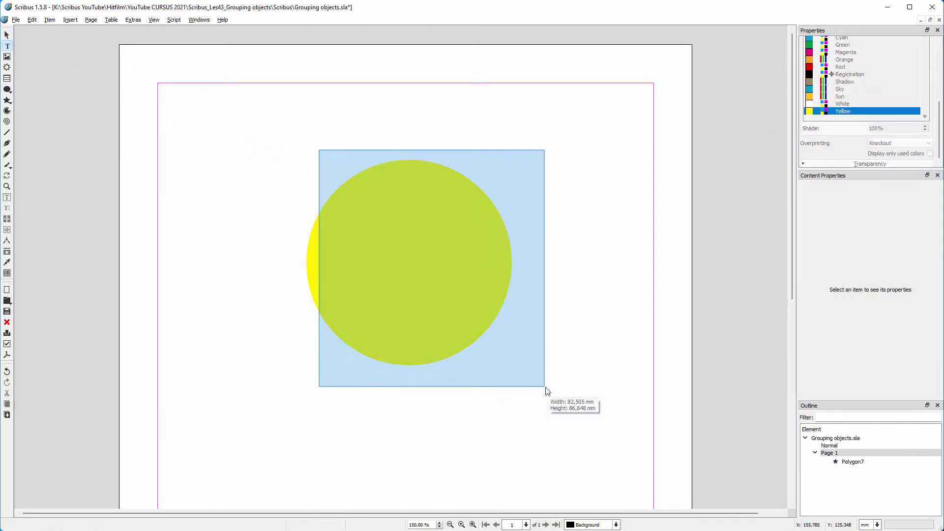
pyautogui.moveTo(319, 149); pyautogui.dragTo(545, 386)
pyautogui.doubleClick(355, 182)
pyautogui.hotkey('ctrl', 'v')
pyautogui.hotkey('ctrl', 'a')
pyautogui.click(831, 235)
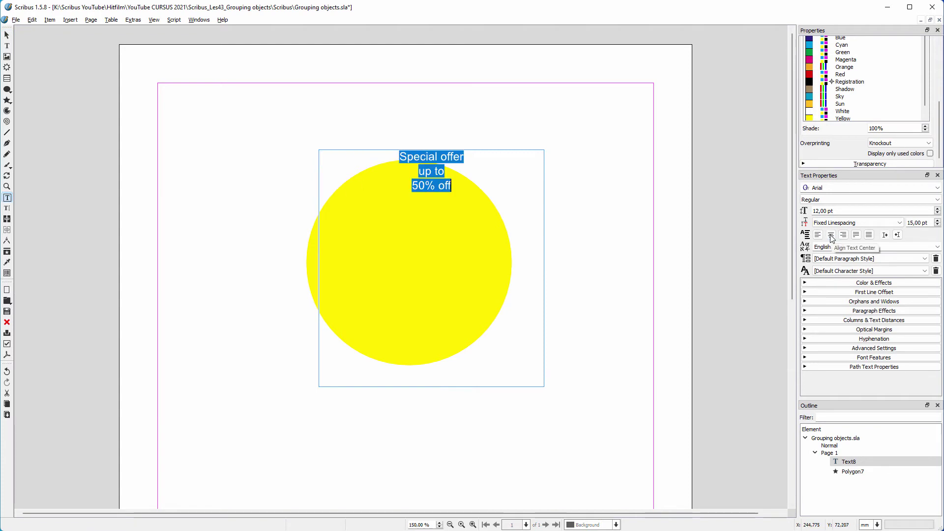
pyautogui.scroll(20, 837, 211)
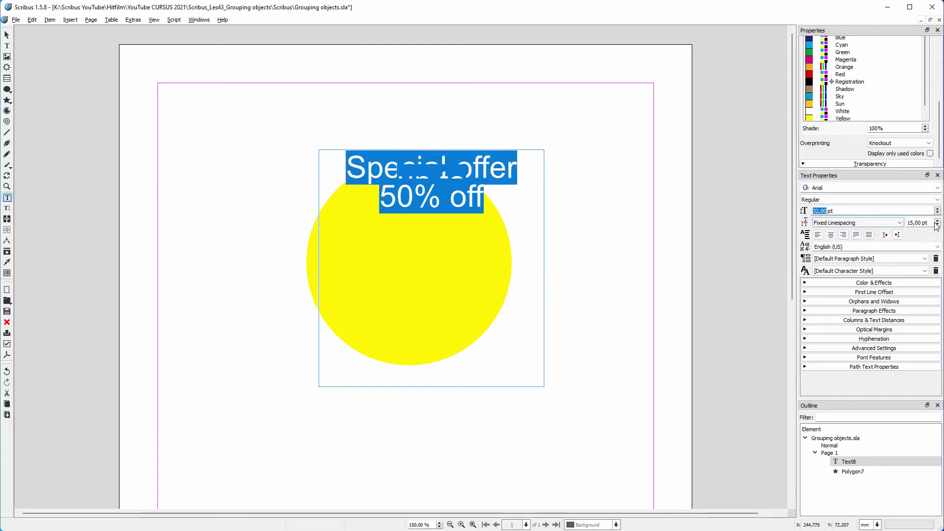
pyautogui.scroll(10, 934, 223)
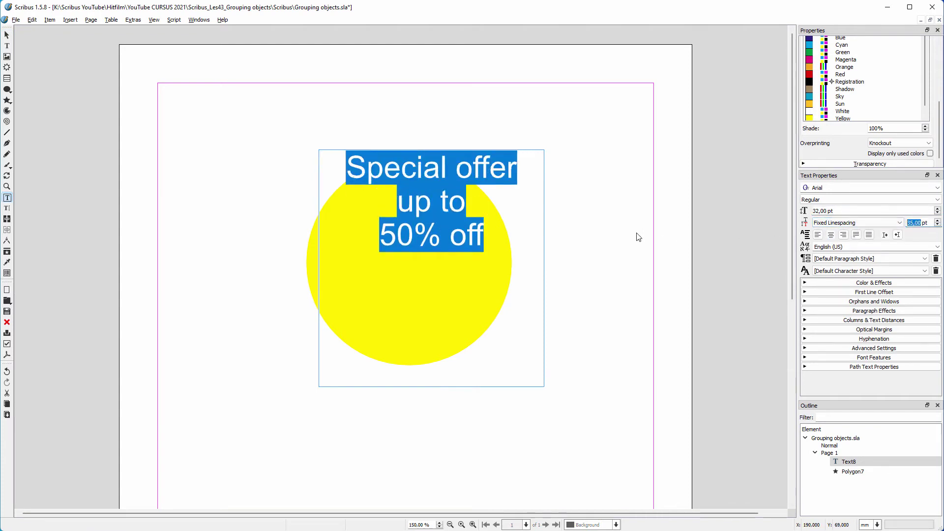
# Move the text frame onto the circle and centre both horizontally with Align and Distribute.
pyautogui.press('Escape')
pyautogui.moveTo(397, 170); pyautogui.dragTo(379, 211)
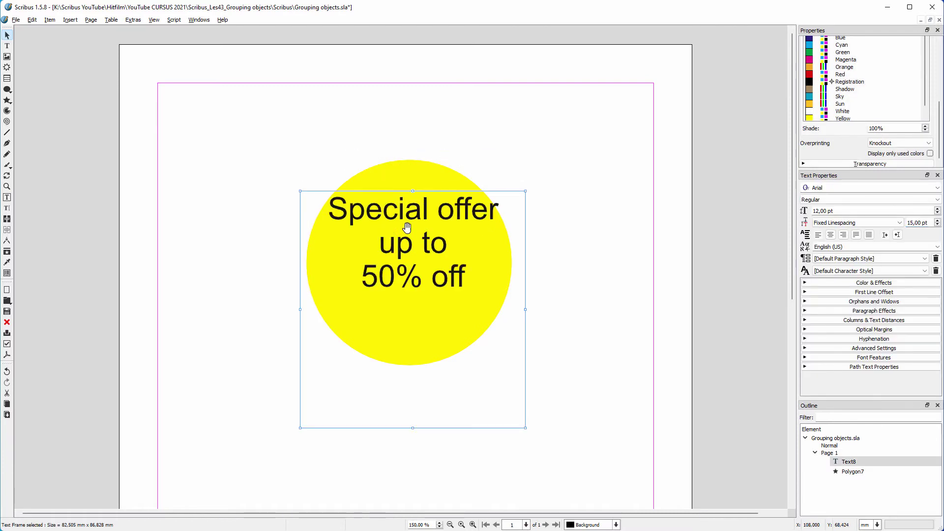
pyautogui.moveTo(275, 144); pyautogui.dragTo(587, 449)
pyautogui.click(199, 20)
pyautogui.click(217, 90)
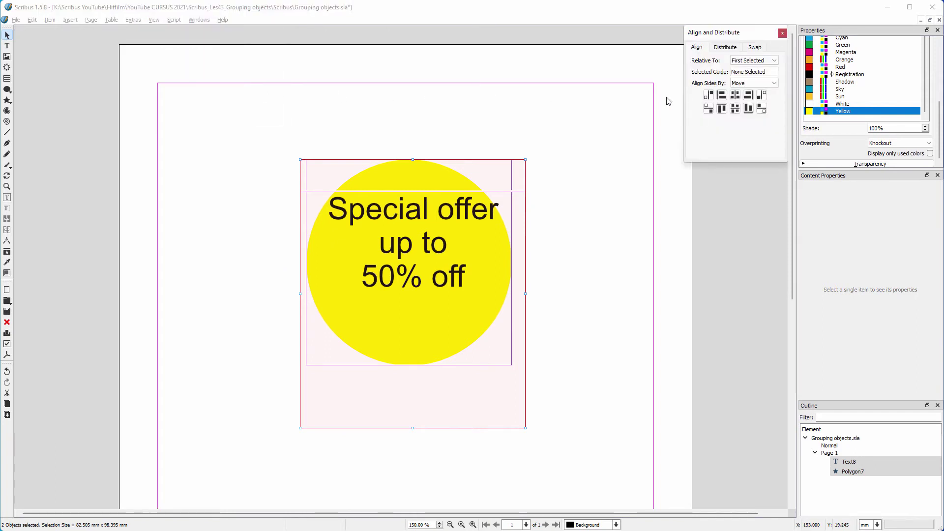
pyautogui.click(740, 98)
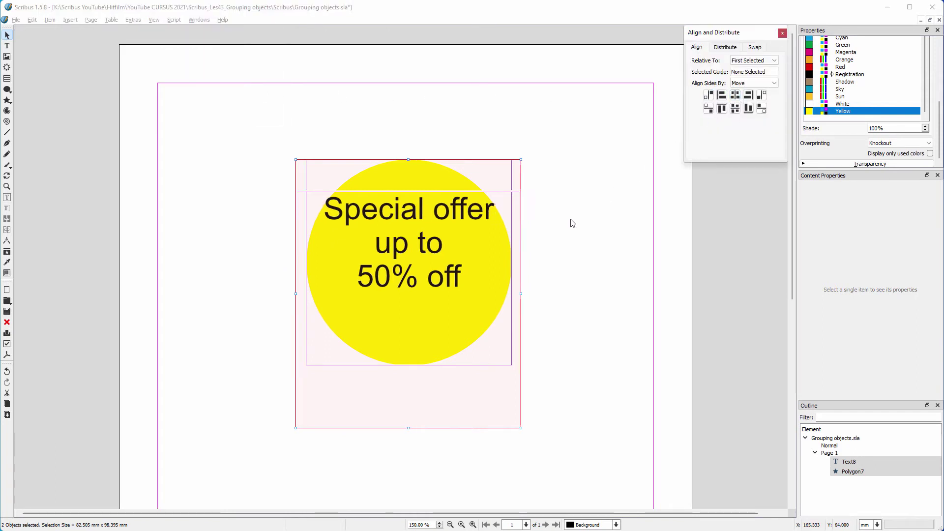
# Nudge the text frame down within the circle.
pyautogui.click(532, 228)
pyautogui.click(424, 217)
pyautogui.press('Down')
pyautogui.press('Down')
pyautogui.press('Down')
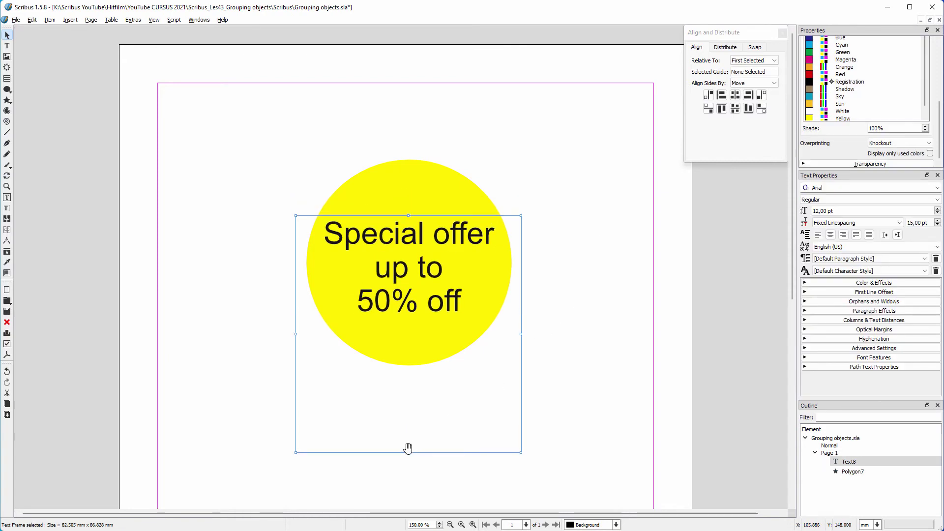
# Shorten the text frame to fit and group it with the yellow circle as Group3.
pyautogui.moveTo(408, 453); pyautogui.dragTo(450, 330)
pyautogui.moveTo(260, 133); pyautogui.dragTo(578, 417)
pyautogui.rightClick(416, 196)
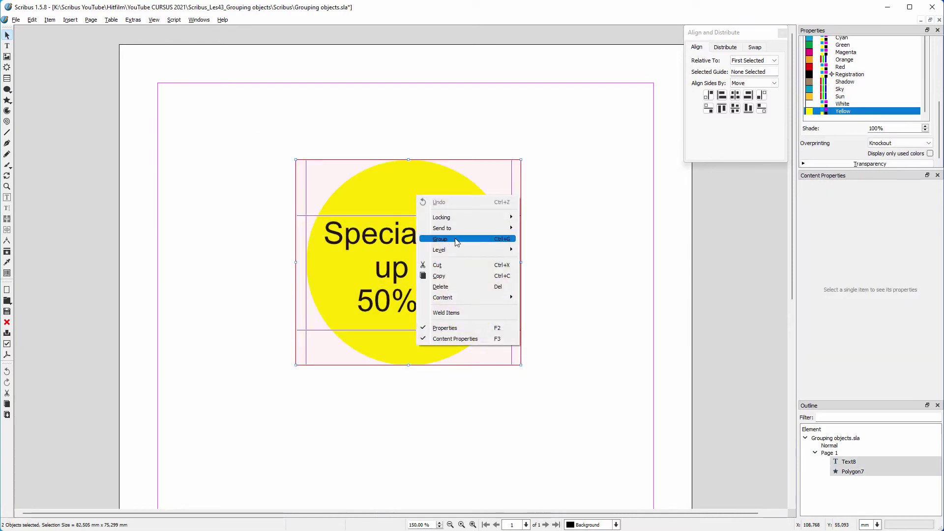
pyautogui.click(457, 241)
# Shrink Group3 to 50.800 × 46.214 mm.
pyautogui.click(525, 367)
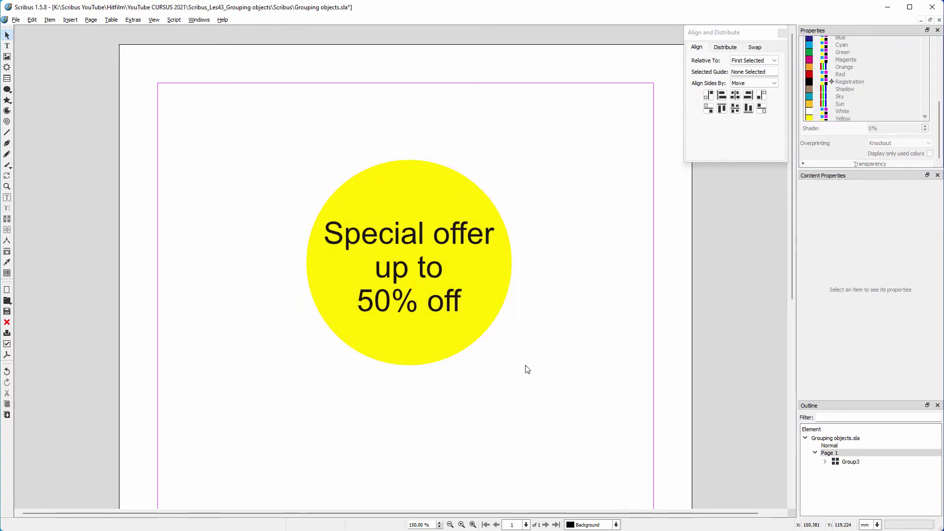
pyautogui.click(482, 325)
pyautogui.moveTo(516, 363); pyautogui.dragTo(436, 285)
# Move the circle group right and select its text frame in the Outline.
pyautogui.moveTo(376, 241); pyautogui.dragTo(401, 241)
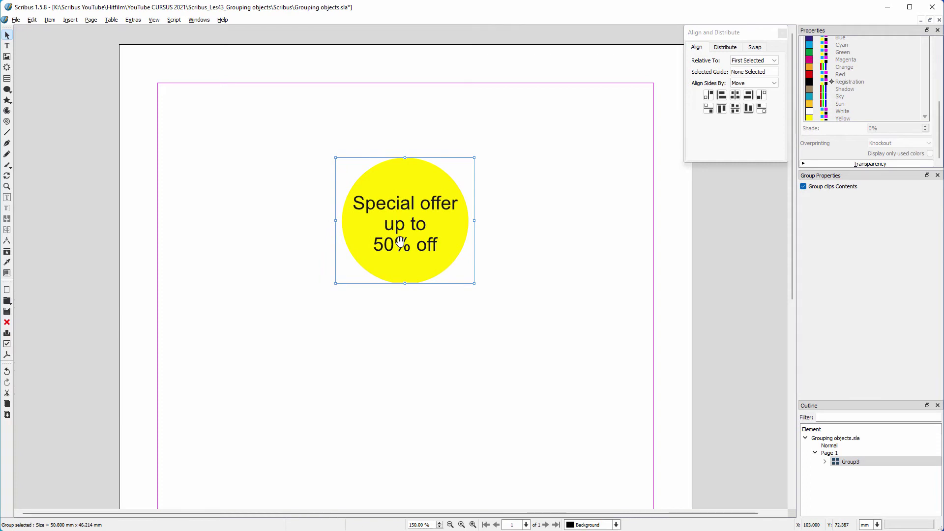
pyautogui.click(825, 462)
pyautogui.click(860, 472)
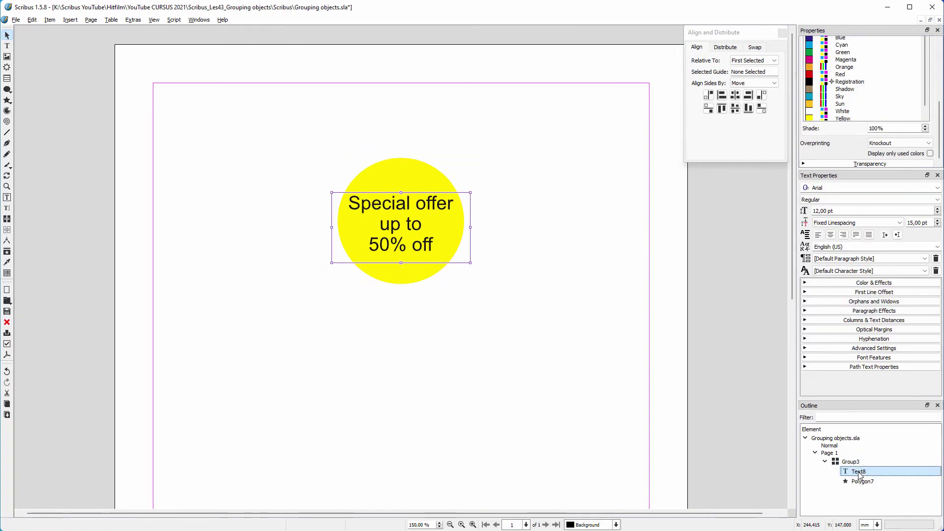
# Replace '50' with '75' in the offer text.
pyautogui.doubleClick(390, 243)
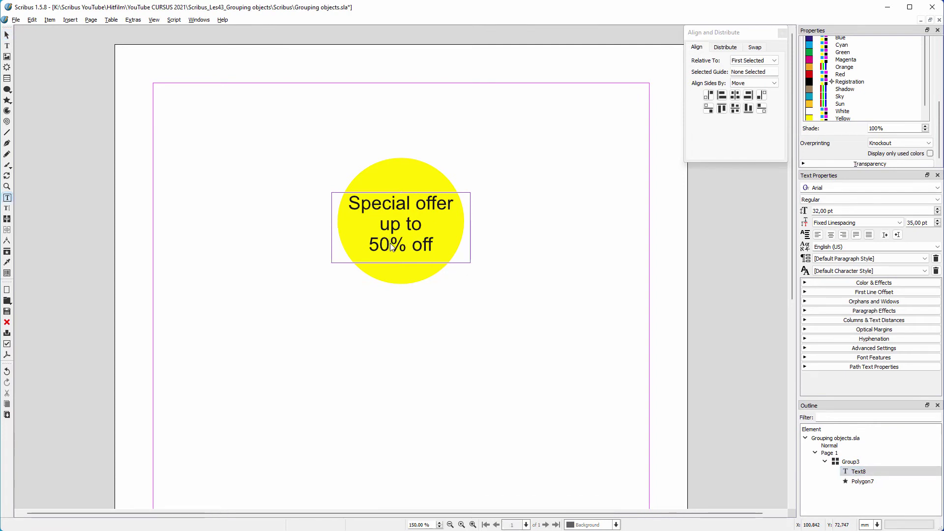
pyautogui.moveTo(391, 243); pyautogui.dragTo(369, 245)
pyautogui.write('75')
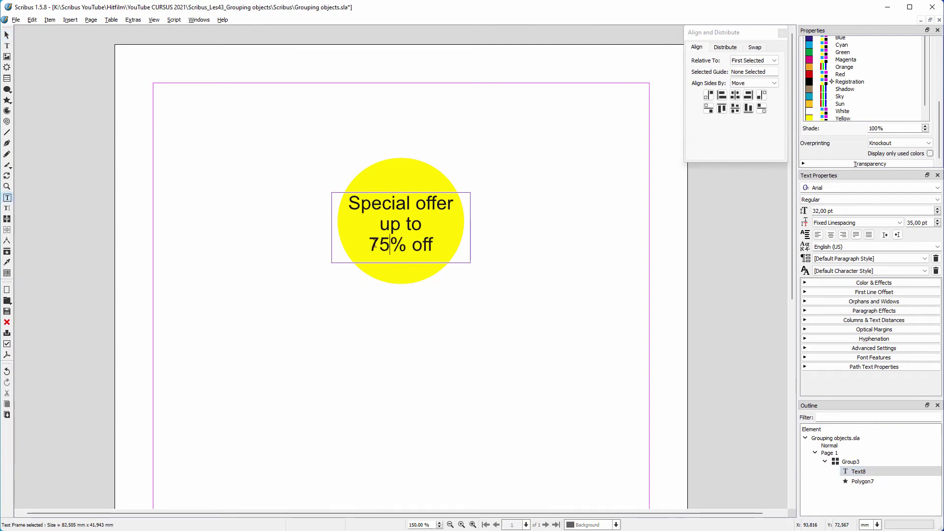
pyautogui.click(537, 259)
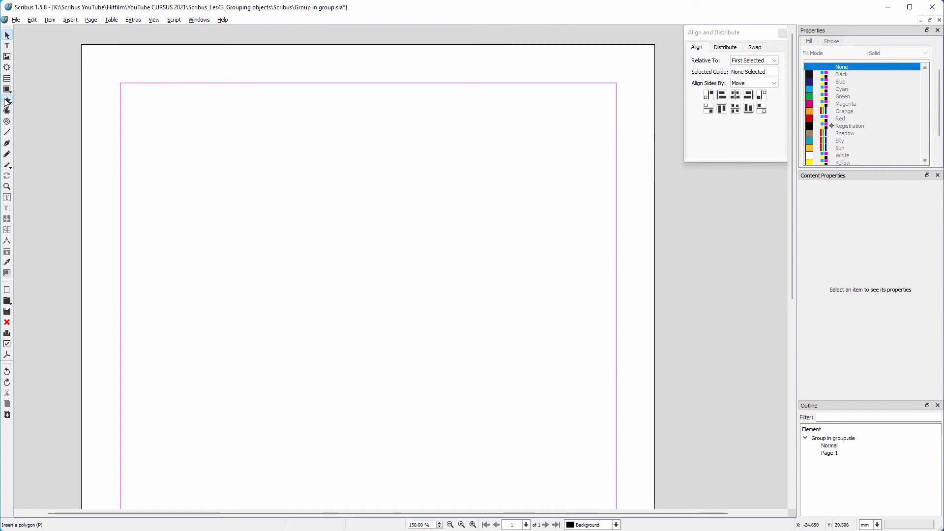
# Set the Polygon tool properties to 20 corners with a -20% factor.
pyautogui.click(7, 101)
pyautogui.click(26, 101)
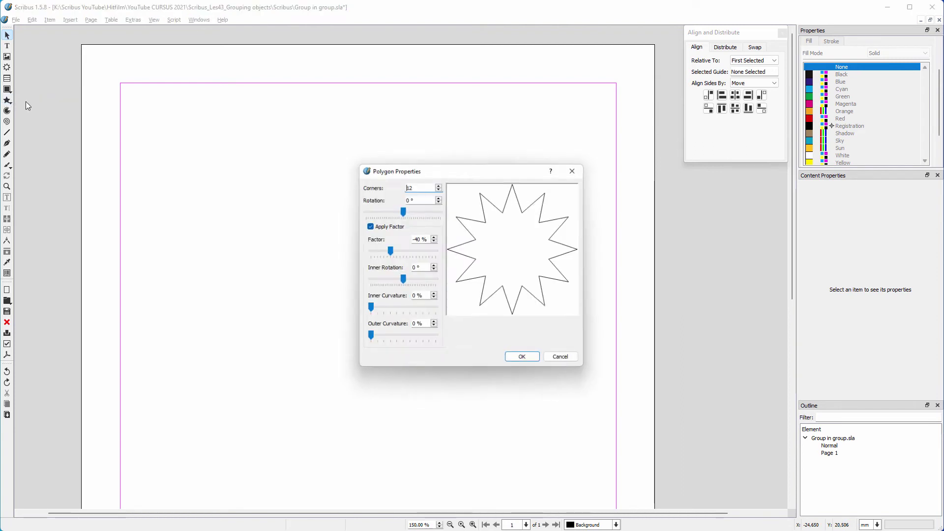
pyautogui.click(416, 186)
pyautogui.scroll(7, 416, 186)
pyautogui.scroll(1, 417, 186)
pyautogui.scroll(2, 419, 239)
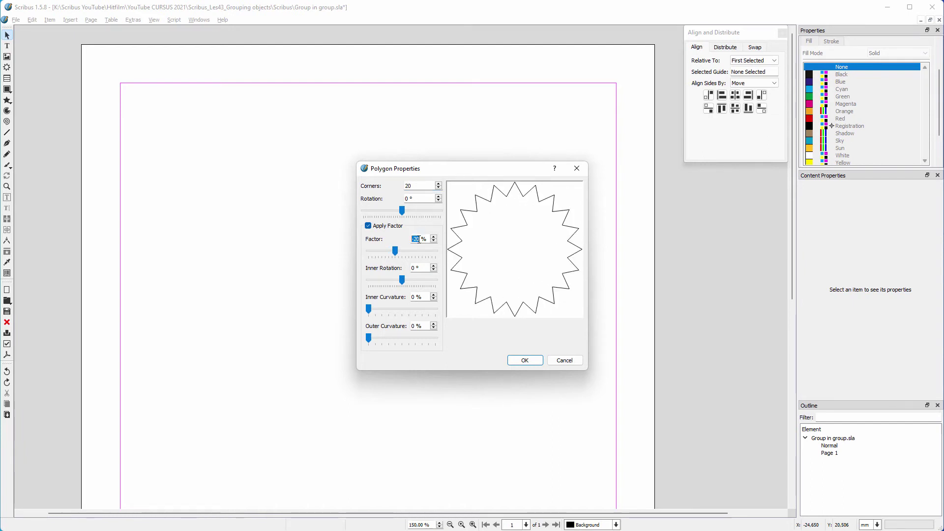
pyautogui.click(524, 361)
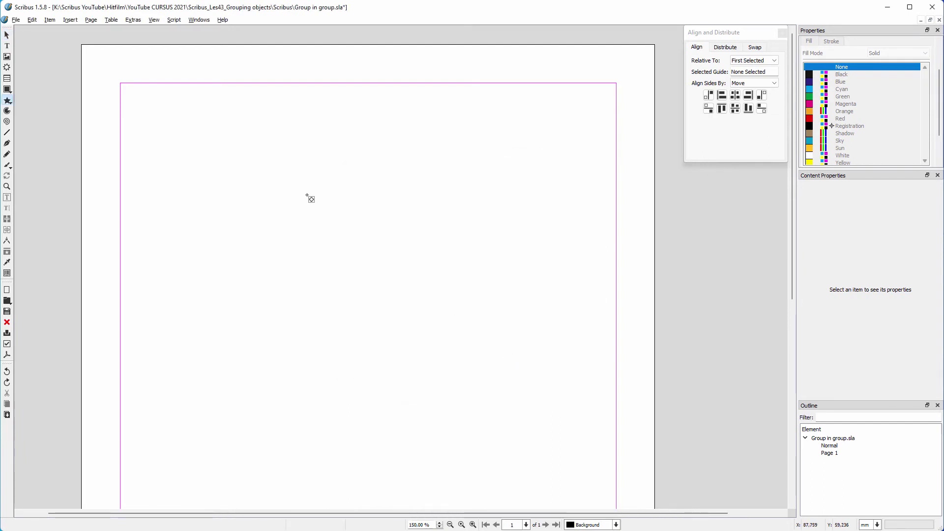
# Draw the star on the page with no outline and a Magenta fill.
pyautogui.moveTo(245, 130); pyautogui.dragTo(492, 419)
pyautogui.click(831, 41)
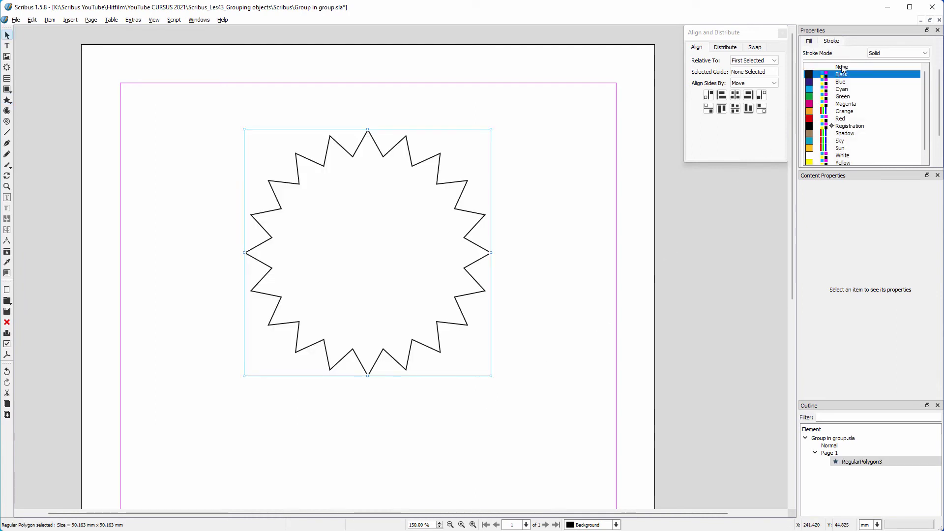
pyautogui.click(842, 67)
pyautogui.click(809, 41)
pyautogui.click(846, 104)
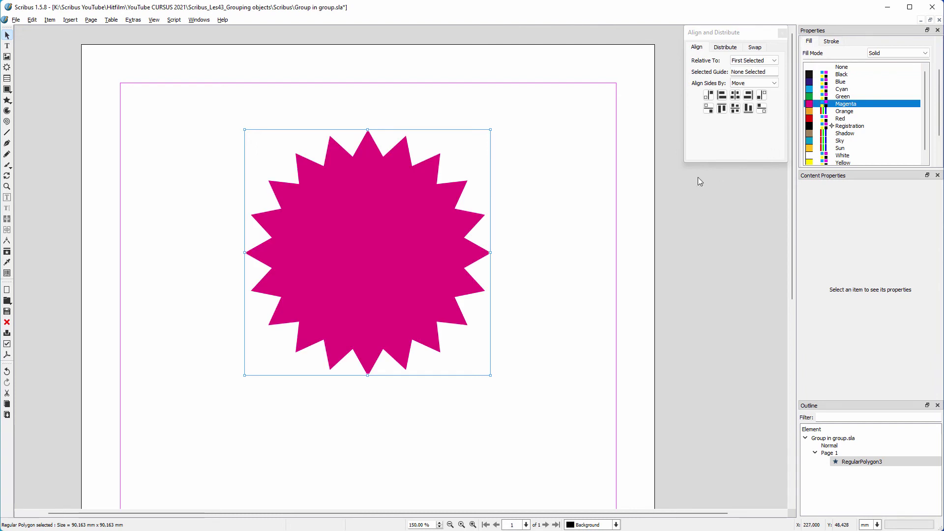
# Add a text frame over the star reading '50%' and make it bold.
pyautogui.press('t')
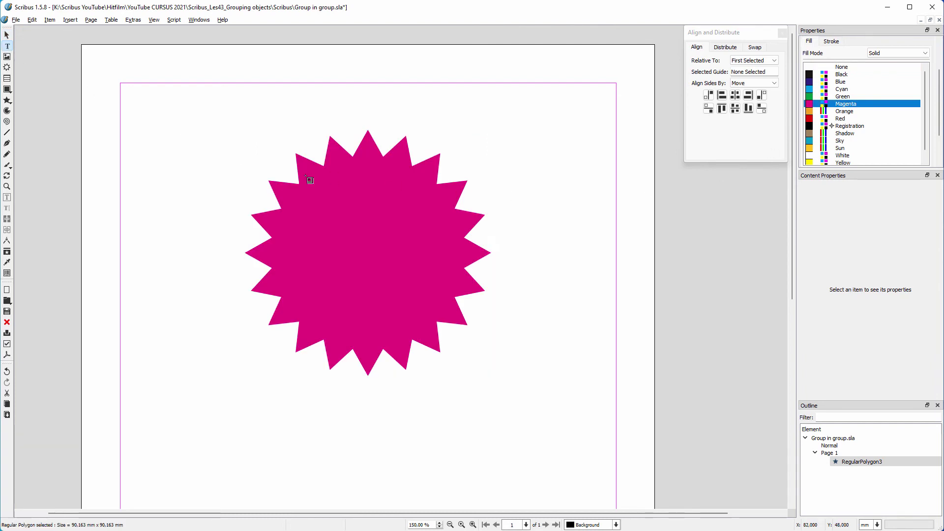
pyautogui.moveTo(308, 176); pyautogui.dragTo(488, 387)
pyautogui.write('50%')
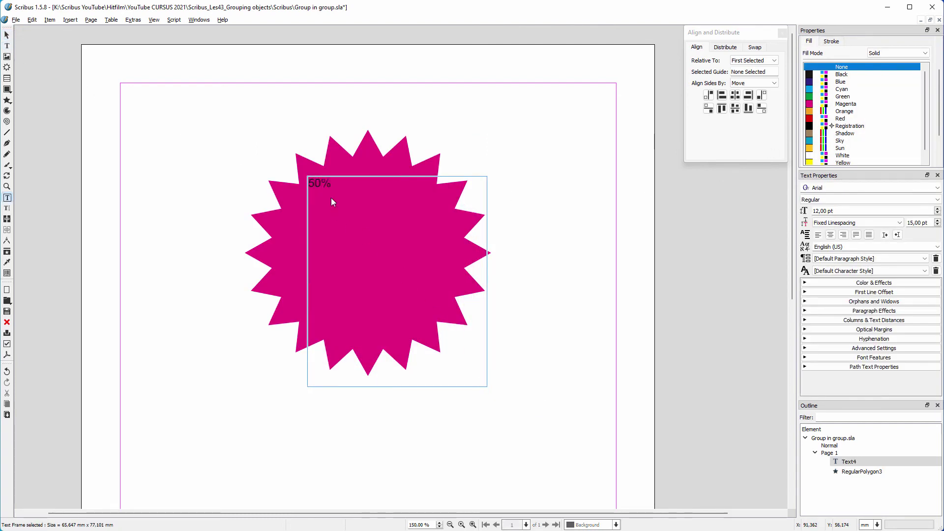
pyautogui.moveTo(332, 200); pyautogui.dragTo(299, 186)
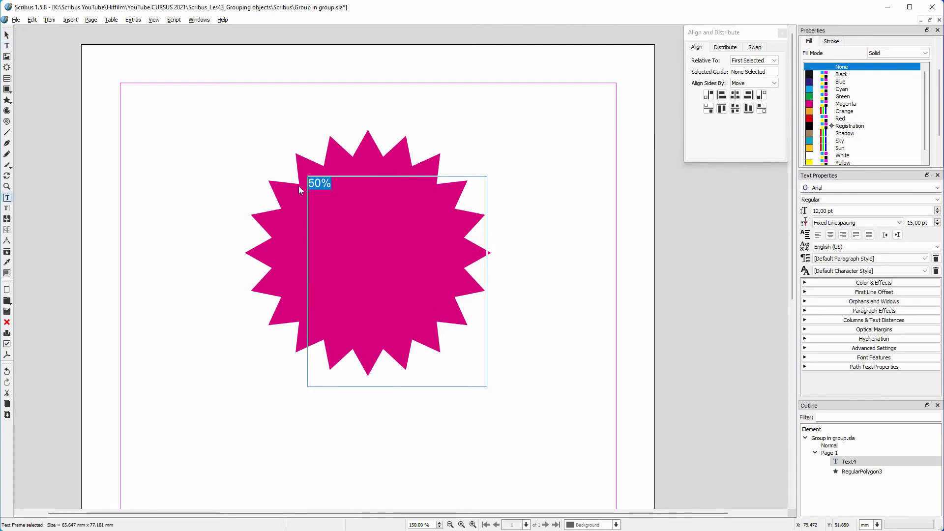
pyautogui.click(834, 199)
pyautogui.click(836, 211)
# Make the 50% text 62 pt and White, centred in its frame.
pyautogui.scroll(20, 836, 211)
pyautogui.scroll(10, 836, 211)
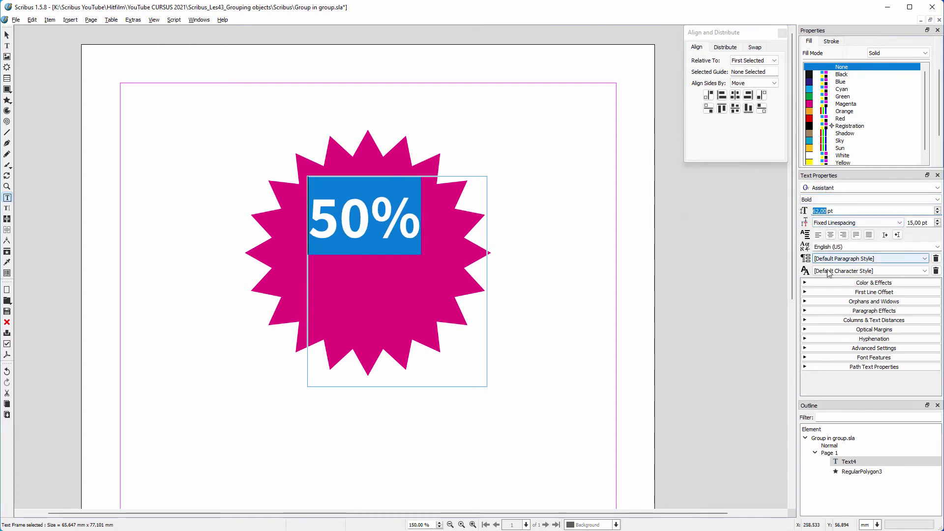
pyautogui.click(874, 282)
pyautogui.click(854, 294)
pyautogui.scroll(-2, 844, 344)
pyautogui.click(851, 362)
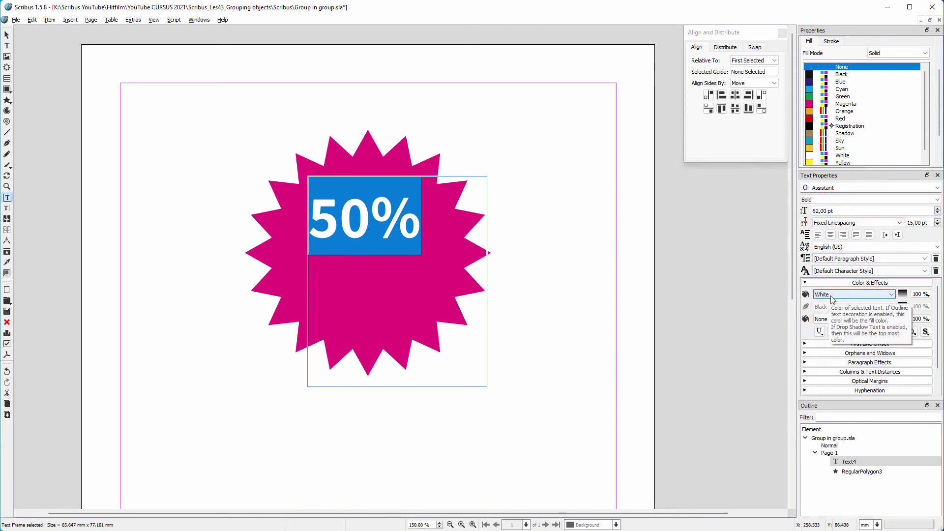
pyautogui.click(831, 236)
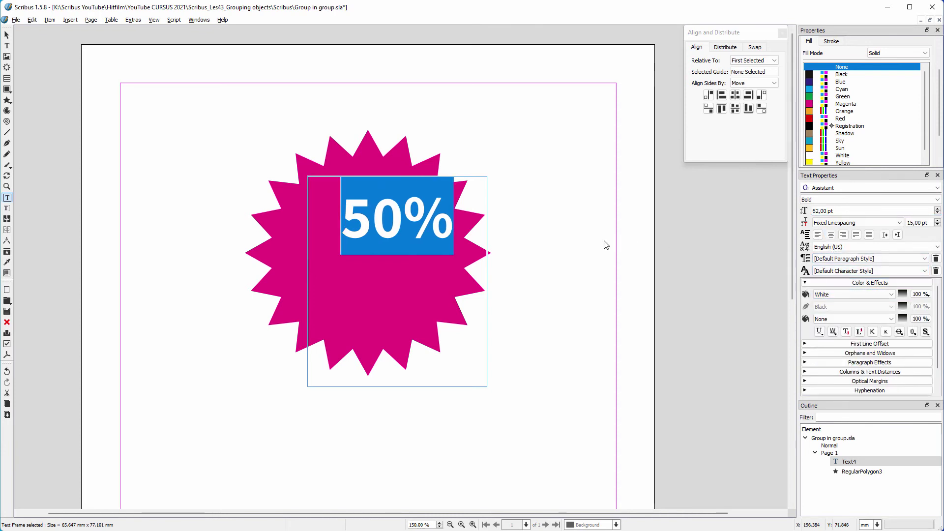
pyautogui.click(532, 253)
# Duplicate the 50% frame, shorten it, move it below, and retype it as 'OFF SALE'.
pyautogui.hotkey('ctrl', 'v')
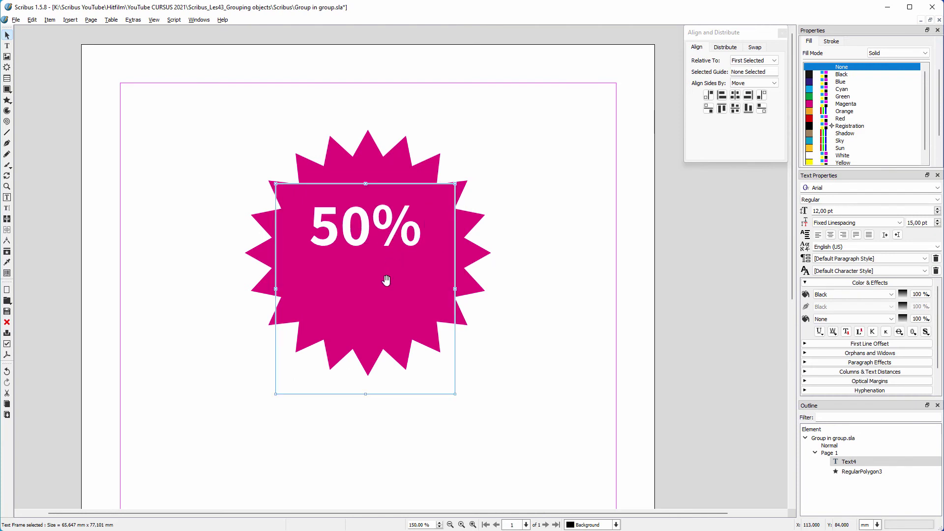
pyautogui.moveTo(366, 389); pyautogui.dragTo(369, 285)
pyautogui.moveTo(367, 232); pyautogui.dragTo(372, 297)
pyautogui.doubleClick(376, 294)
pyautogui.write('OFF SALE')
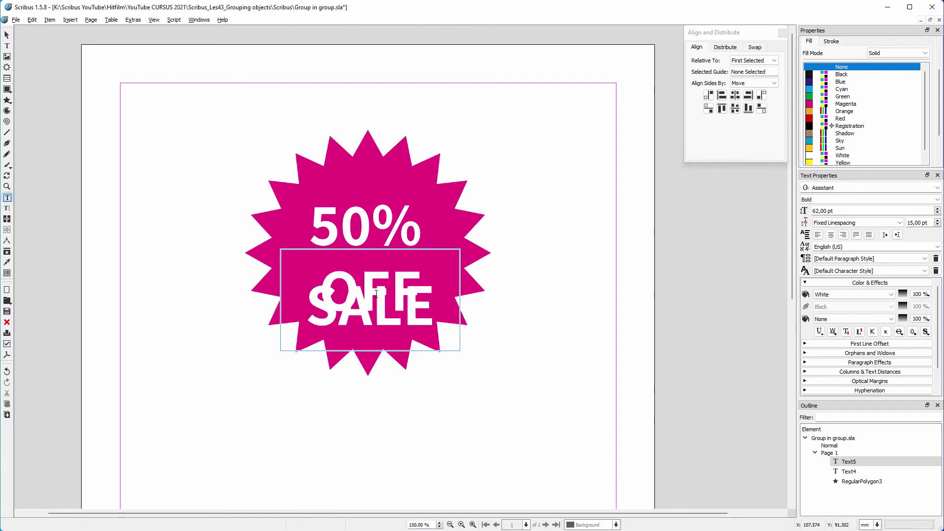
# Reduce the OFF SALE text to 31 pt and nudge the frame up and left.
pyautogui.hotkey('ctrl', 'a')
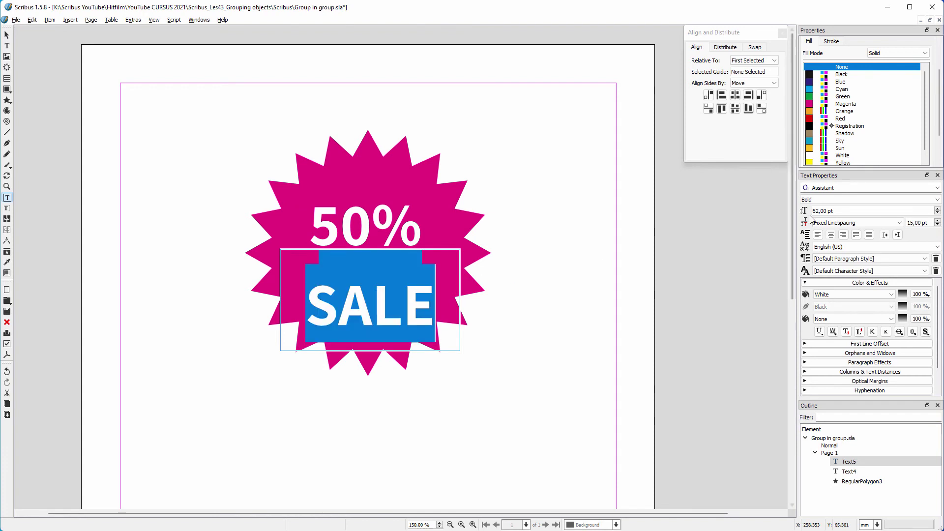
pyautogui.scroll(-2, 840, 211)
pyautogui.scroll(-11, 840, 211)
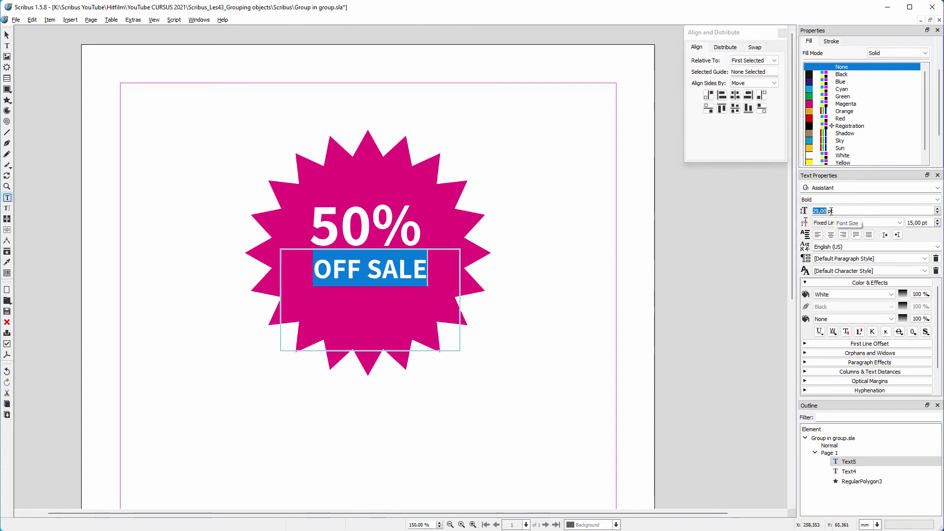
pyautogui.click(562, 257)
pyautogui.click(403, 279)
pyautogui.press('Up')
pyautogui.press('Up')
pyautogui.press('Up')
pyautogui.press('Left')
pyautogui.press('Left')
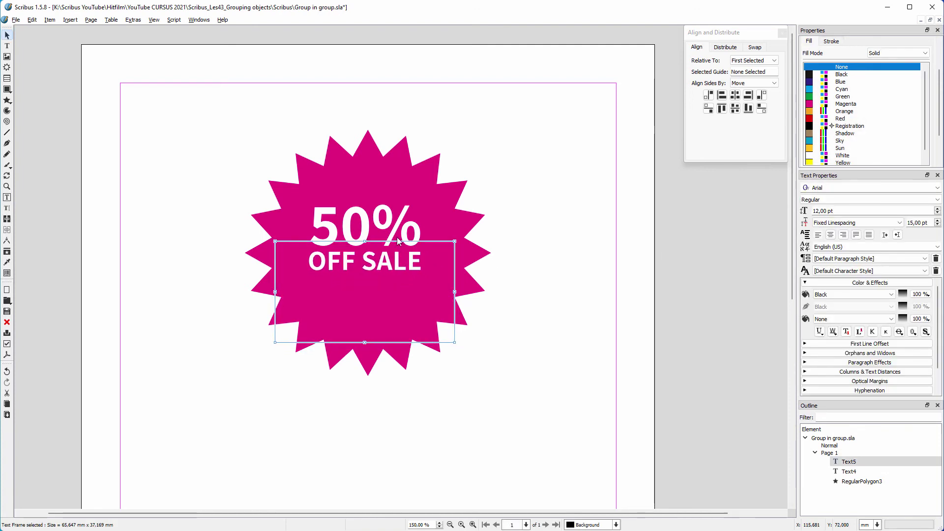
# Align the '50%' and 'OFF SALE' text frames with each other and group them as Group1.
pyautogui.keyDown('shift'); pyautogui.click(393, 223); pyautogui.keyUp('shift')
pyautogui.click(735, 94)
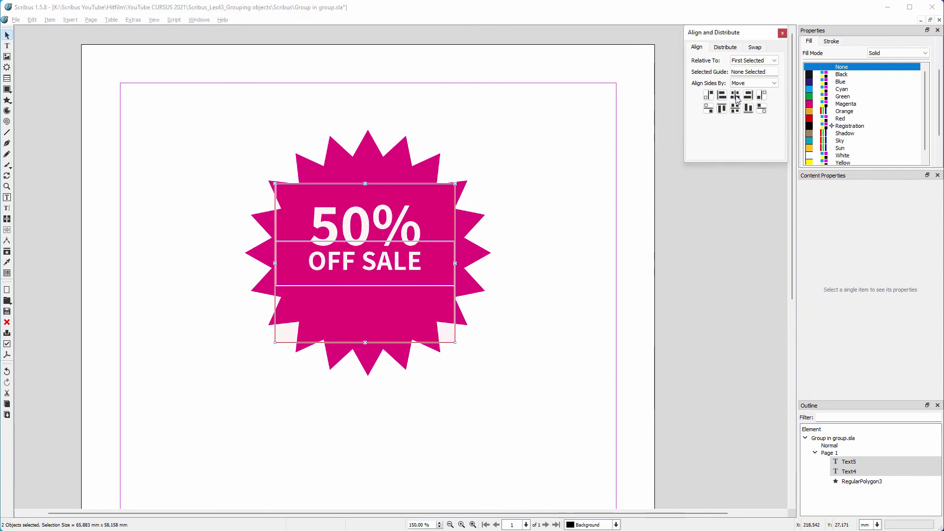
pyautogui.rightClick(424, 218)
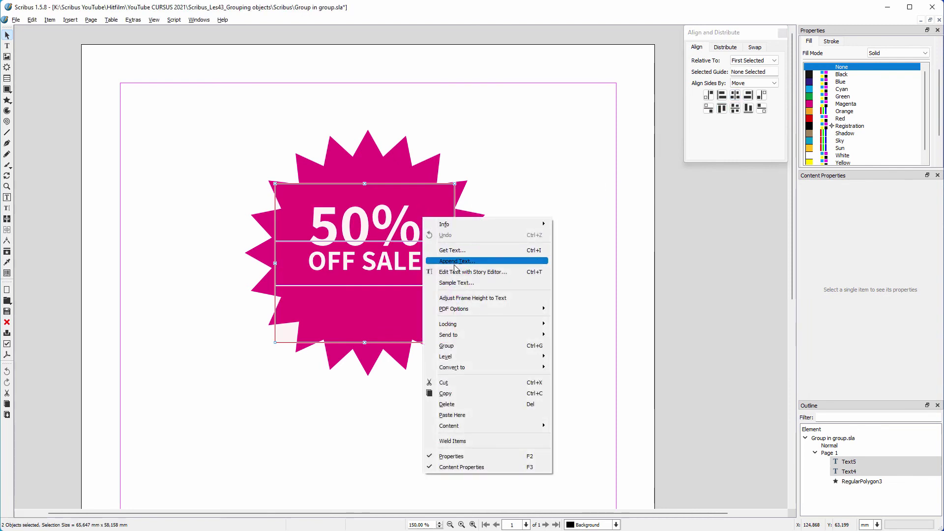
pyautogui.click(472, 346)
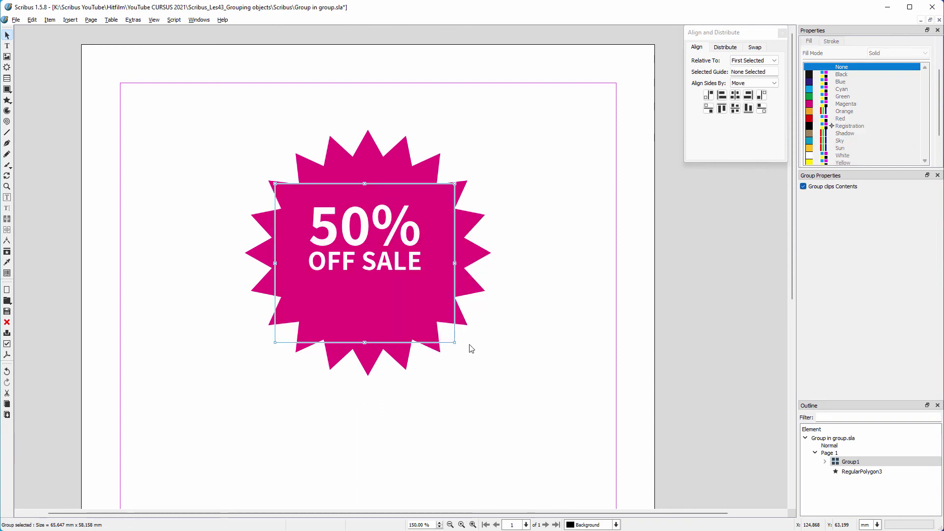
# Centre the magenta star horizontally on Group1 and group them together as Group2.
pyautogui.keyDown('shift'); pyautogui.click(398, 169); pyautogui.keyUp('shift')
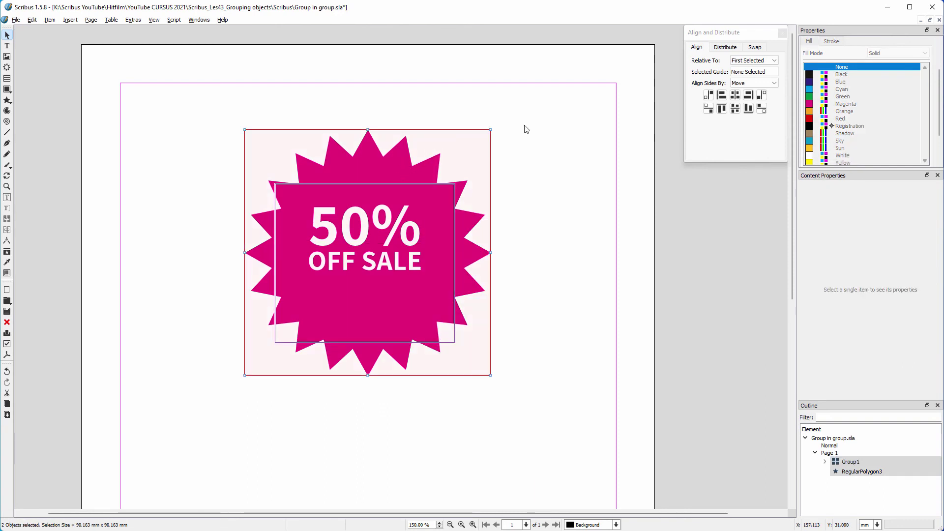
pyautogui.click(738, 98)
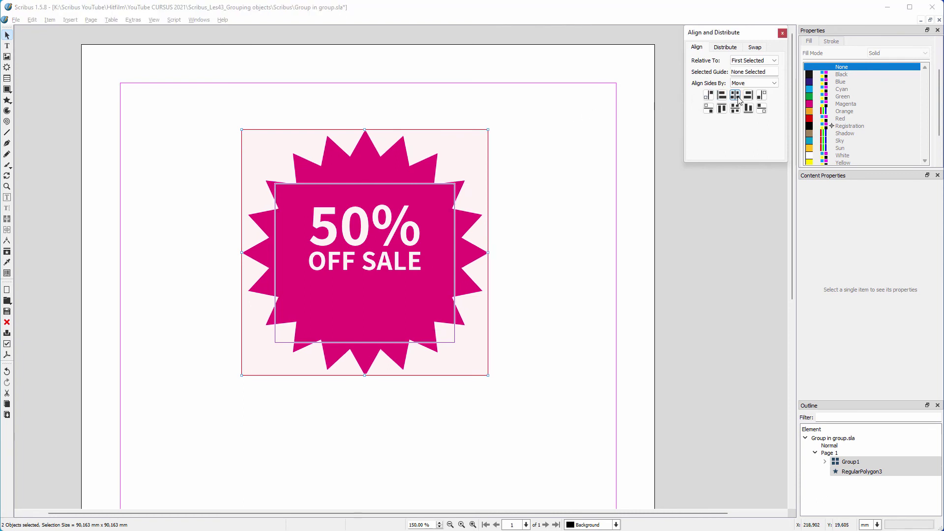
pyautogui.rightClick(400, 209)
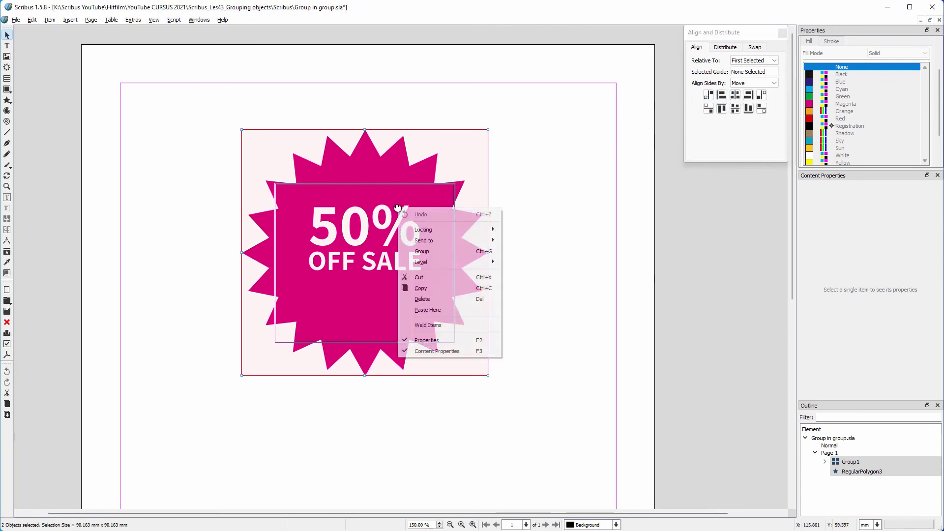
pyautogui.click(436, 252)
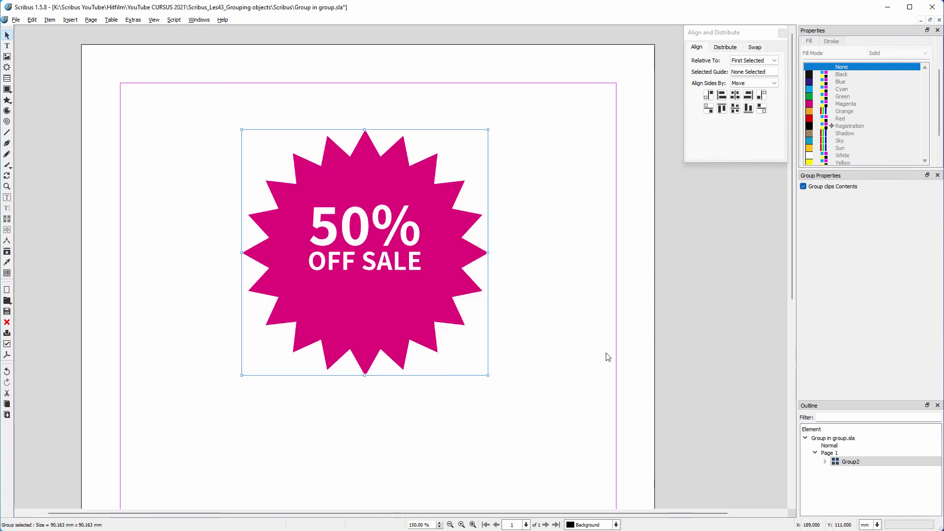
# Expand Group2 and Group1 in the Outline to show Text4, Text5 and RegularPolygon3.
pyautogui.click(826, 463)
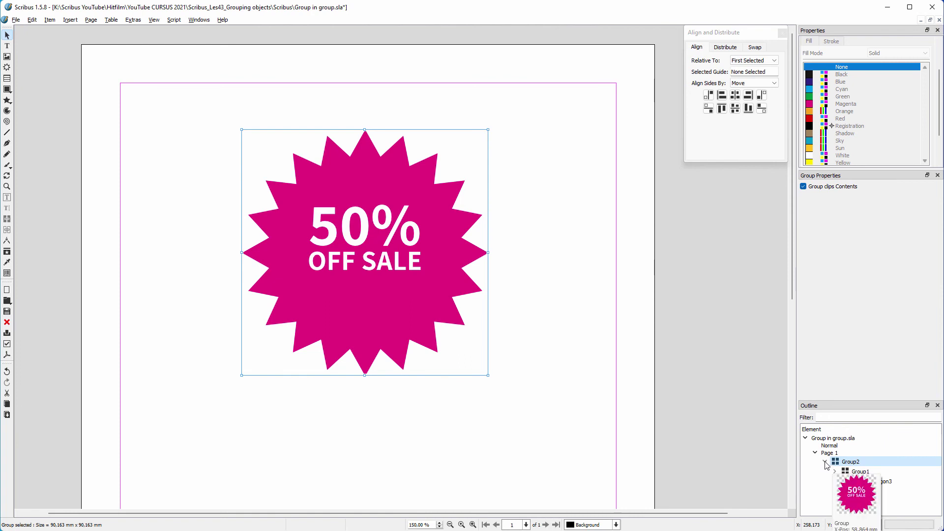
pyautogui.click(836, 472)
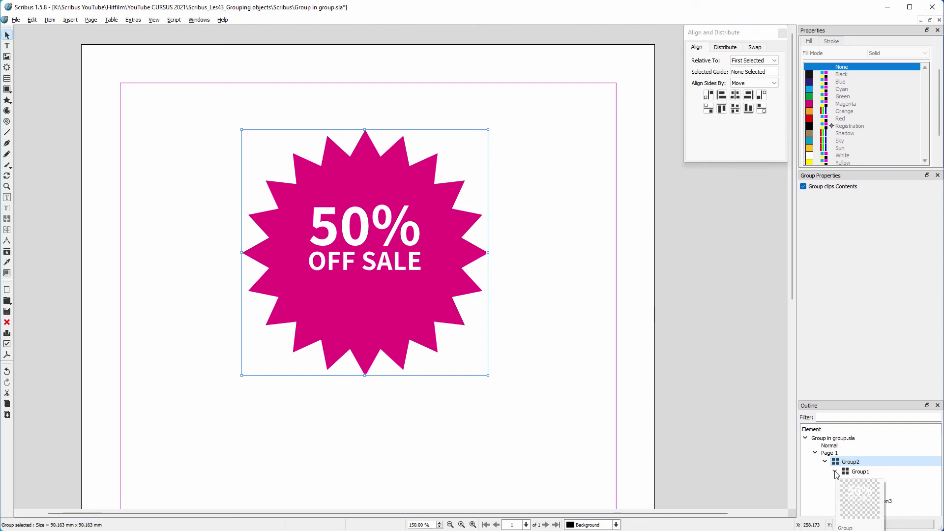
# Nudge Group1 slightly down and enlarge it to 84.923 × 75.142 mm on the star.
pyautogui.click(846, 473)
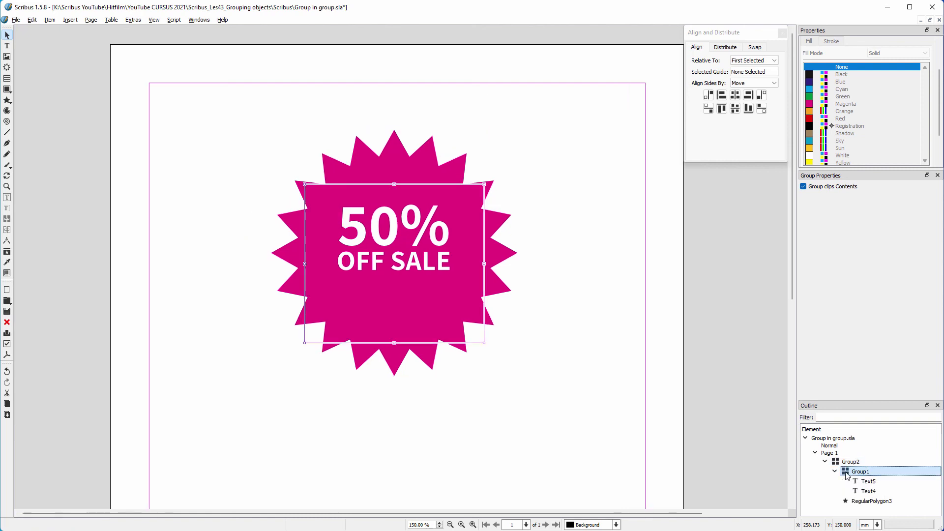
pyautogui.click(413, 285)
pyautogui.press('Down')
pyautogui.press('Down')
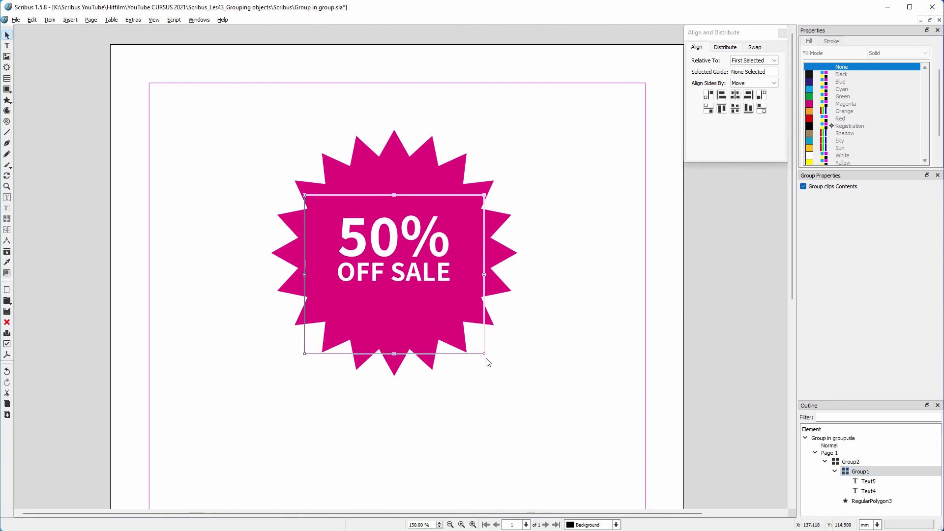
pyautogui.moveTo(485, 354); pyautogui.dragTo(510, 376)
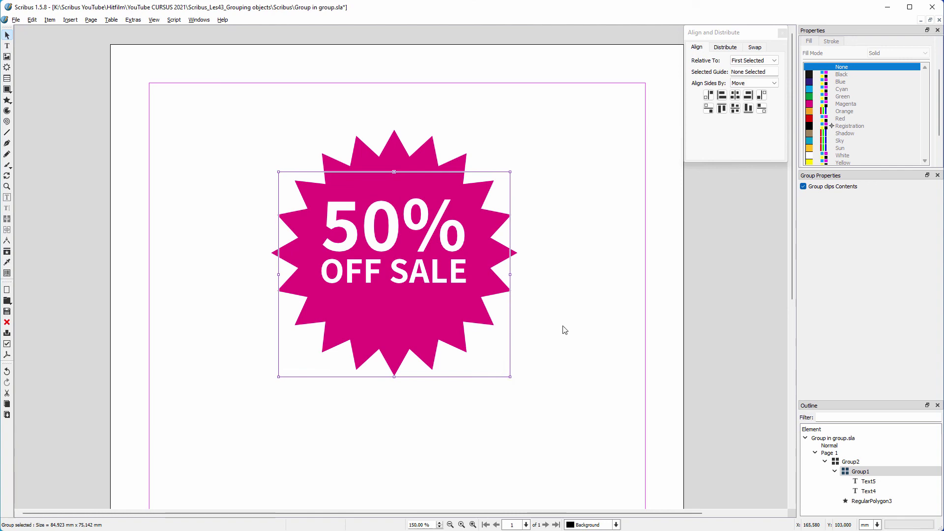
pyautogui.click(581, 333)
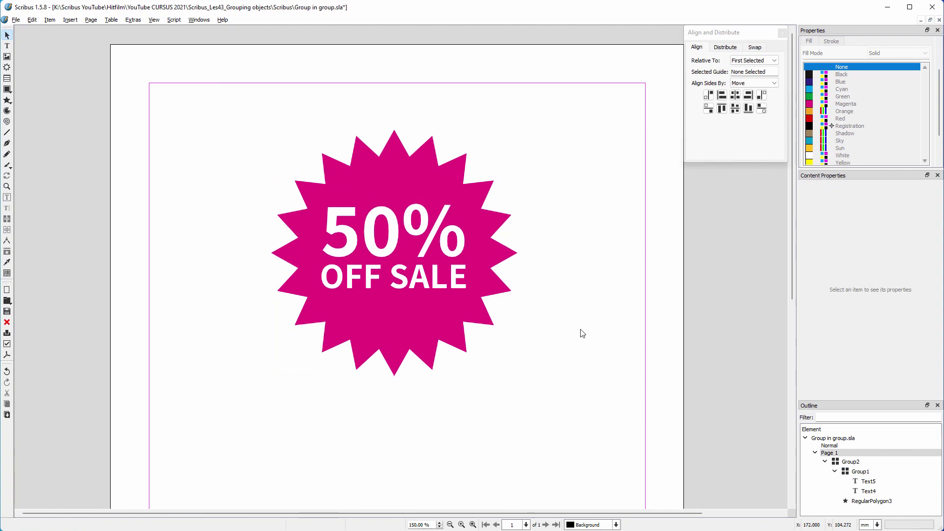